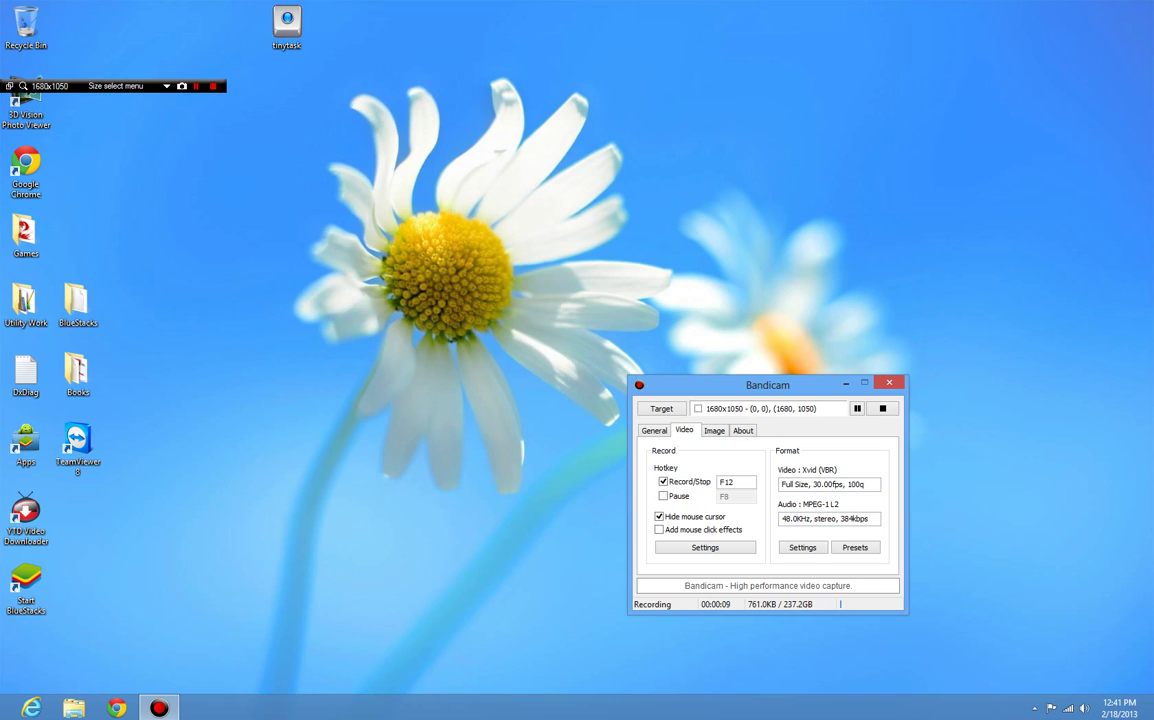
# - Move the tinytask file to the middle of the desktop, onto the large daisy, and close the Bandicam window
pyautogui.moveTo(287, 22); pyautogui.dragTo(443, 368)
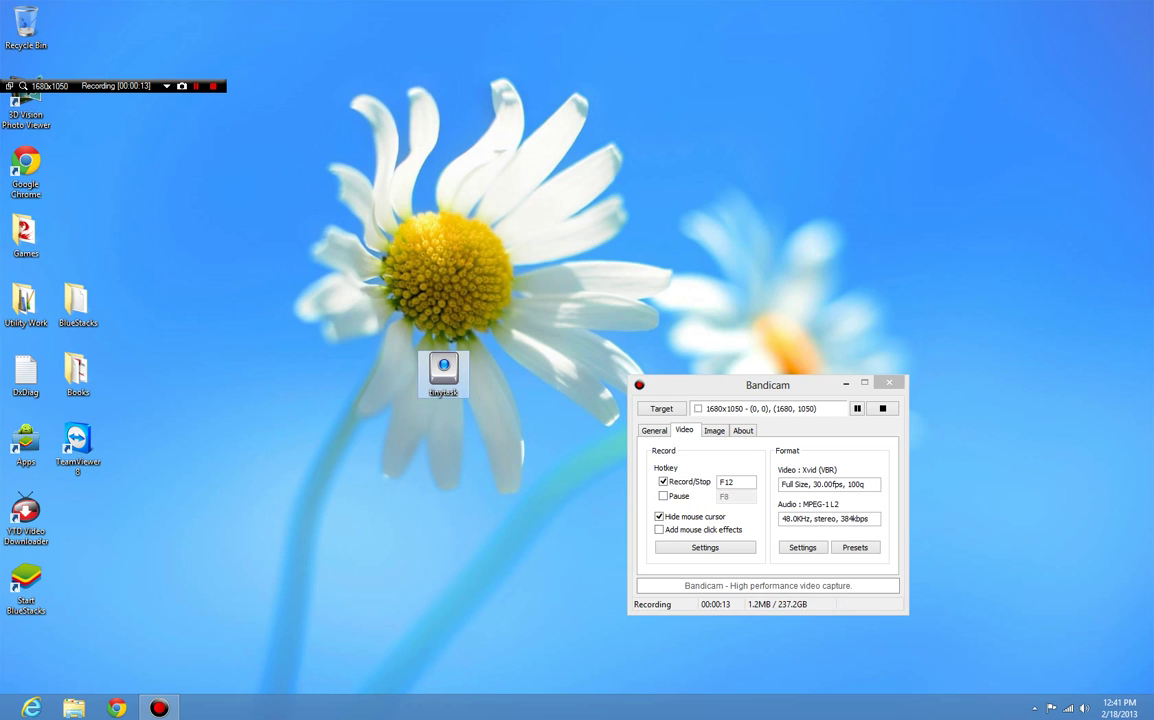
pyautogui.click(889, 382)
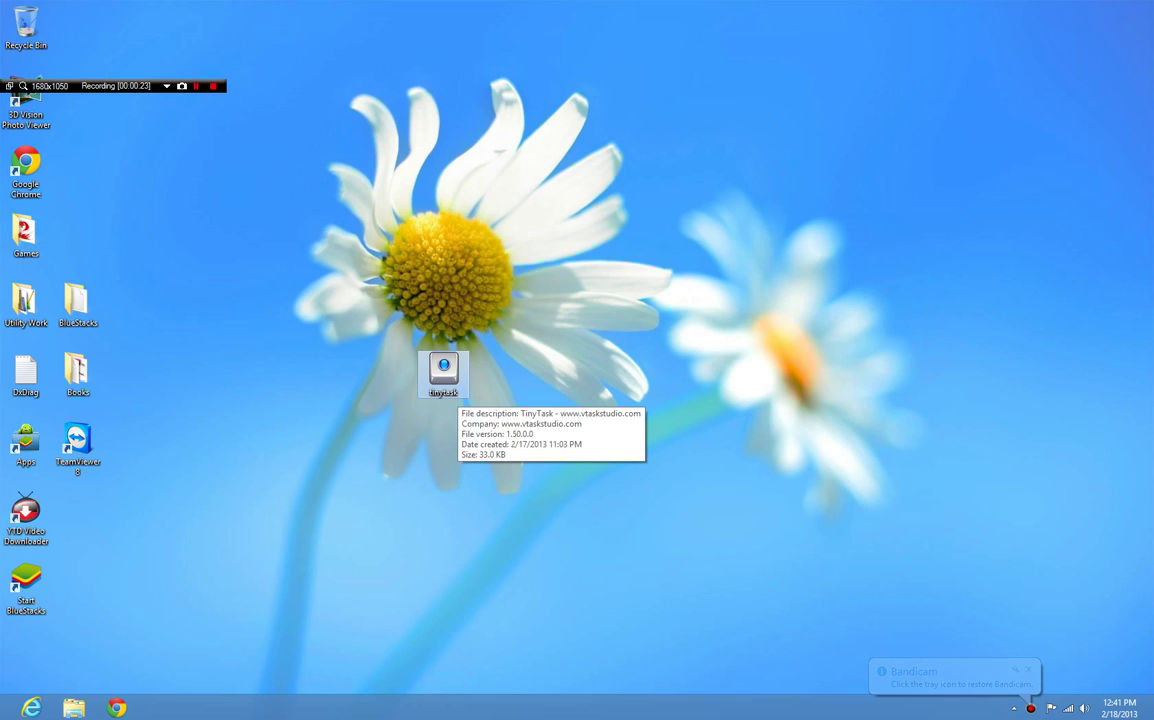
# - Scan tinytask.exe with avast! and dismiss the scan report
pyautogui.rightClick(456, 388)
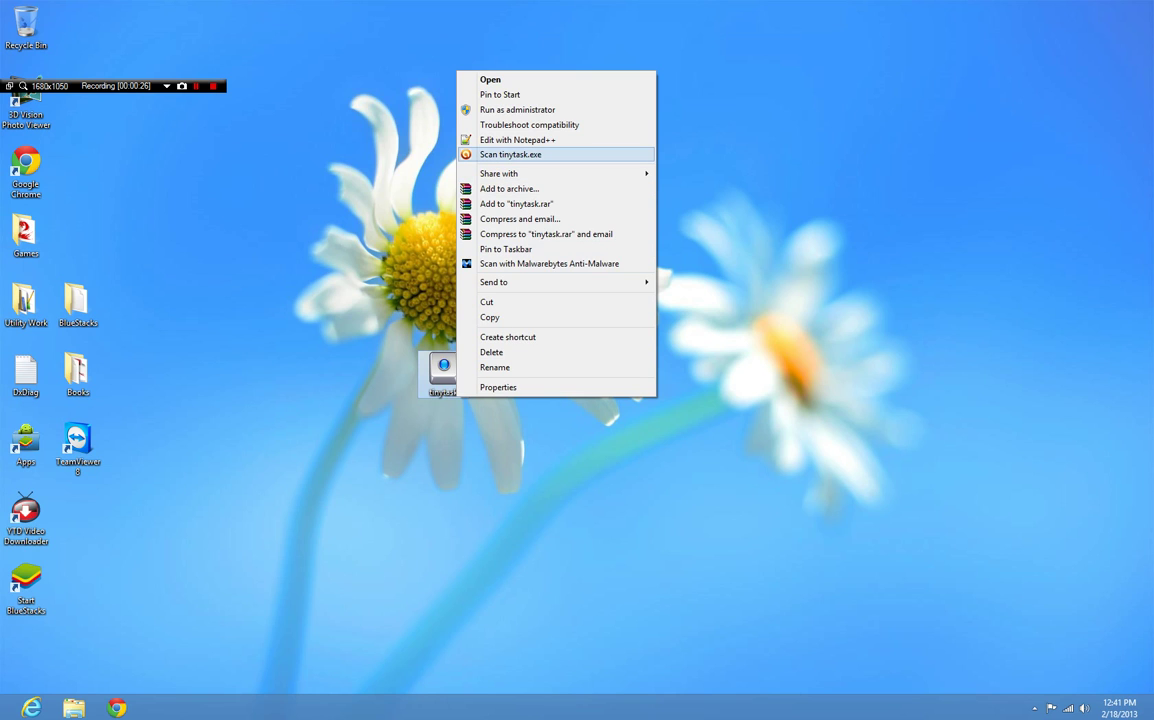
pyautogui.click(510, 154)
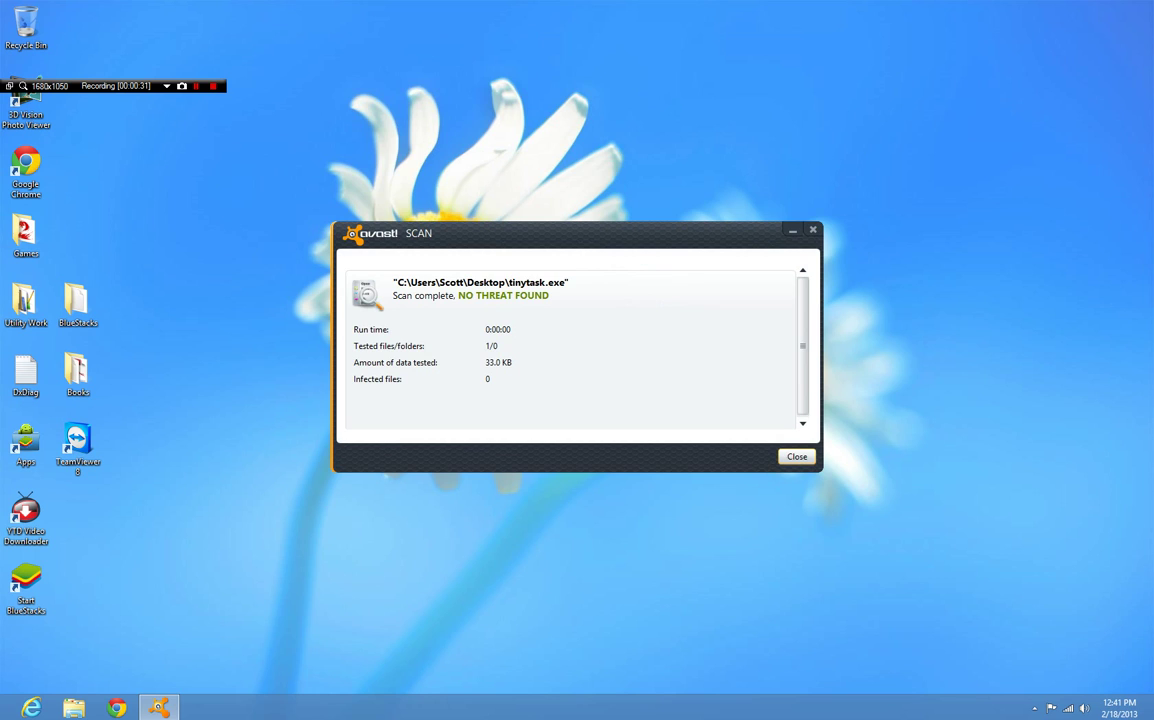
pyautogui.press('Escape')
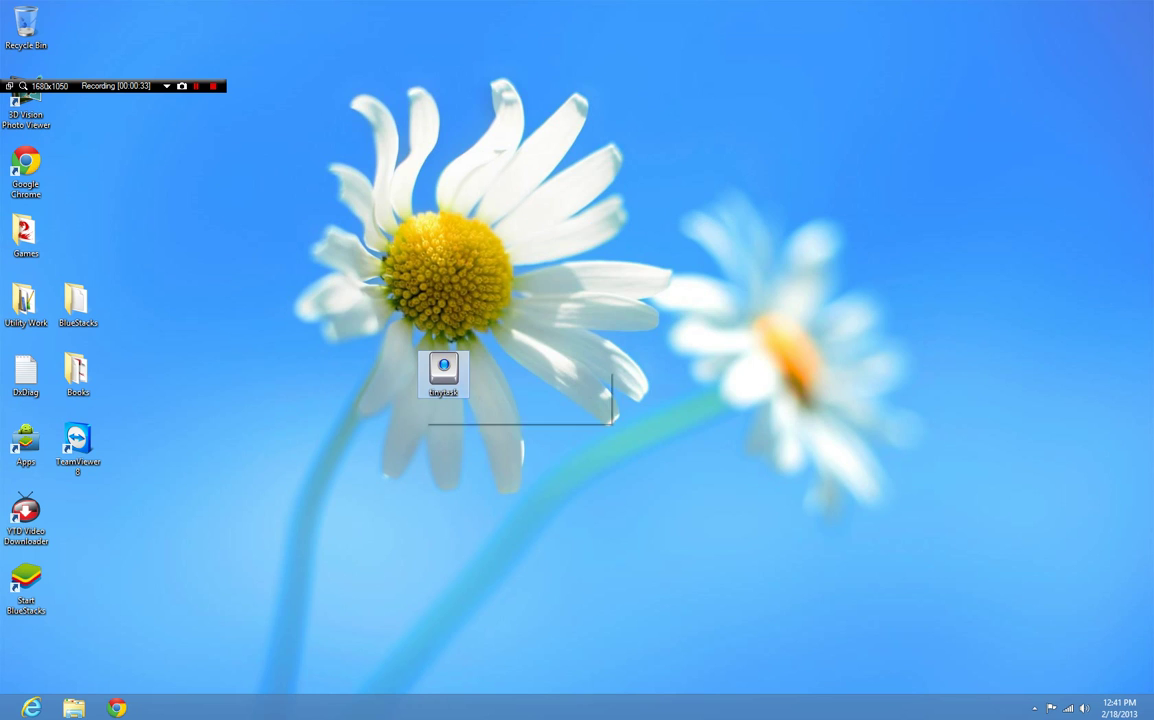
# - Scan the tinytask file with Malwarebytes Anti-Malware and close the scan log and the scanner
pyautogui.rightClick(464, 358)
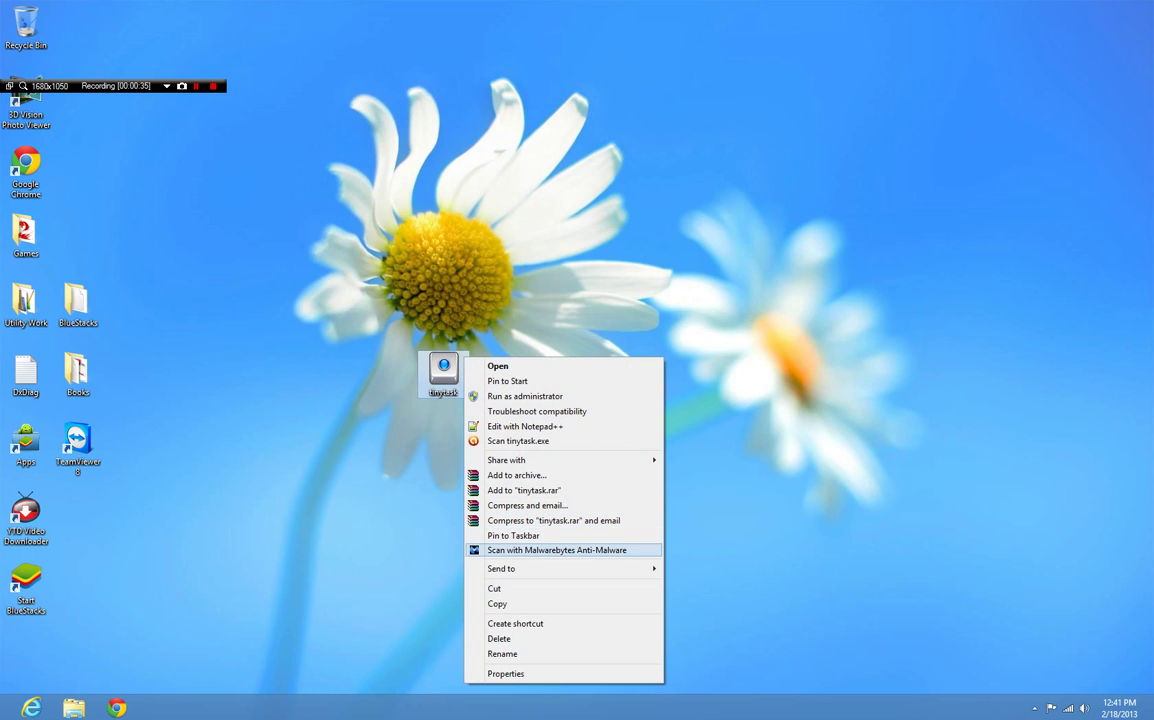
pyautogui.click(545, 550)
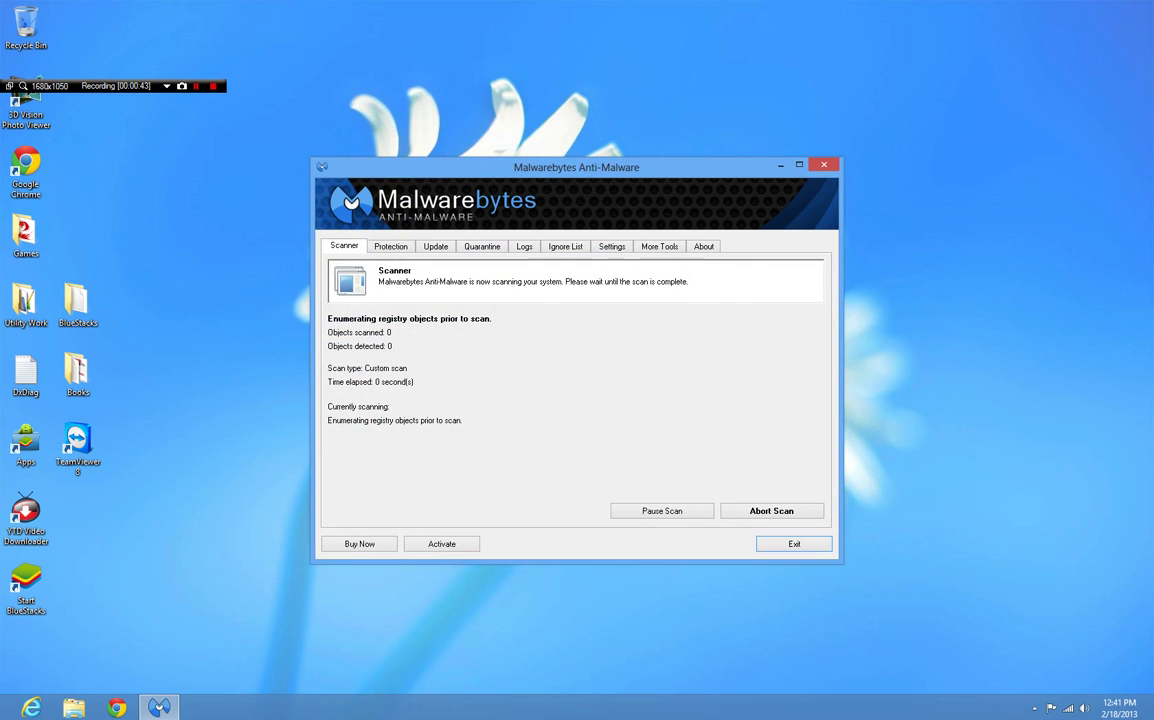
pyautogui.click(701, 401)
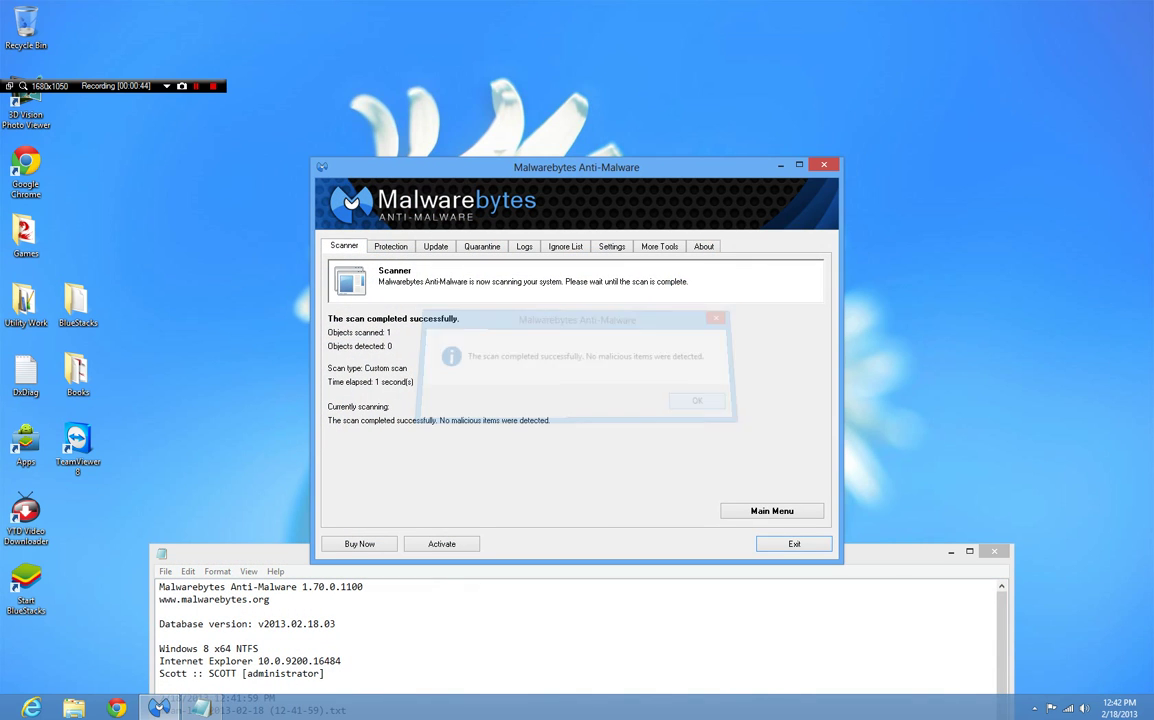
pyautogui.click(993, 551)
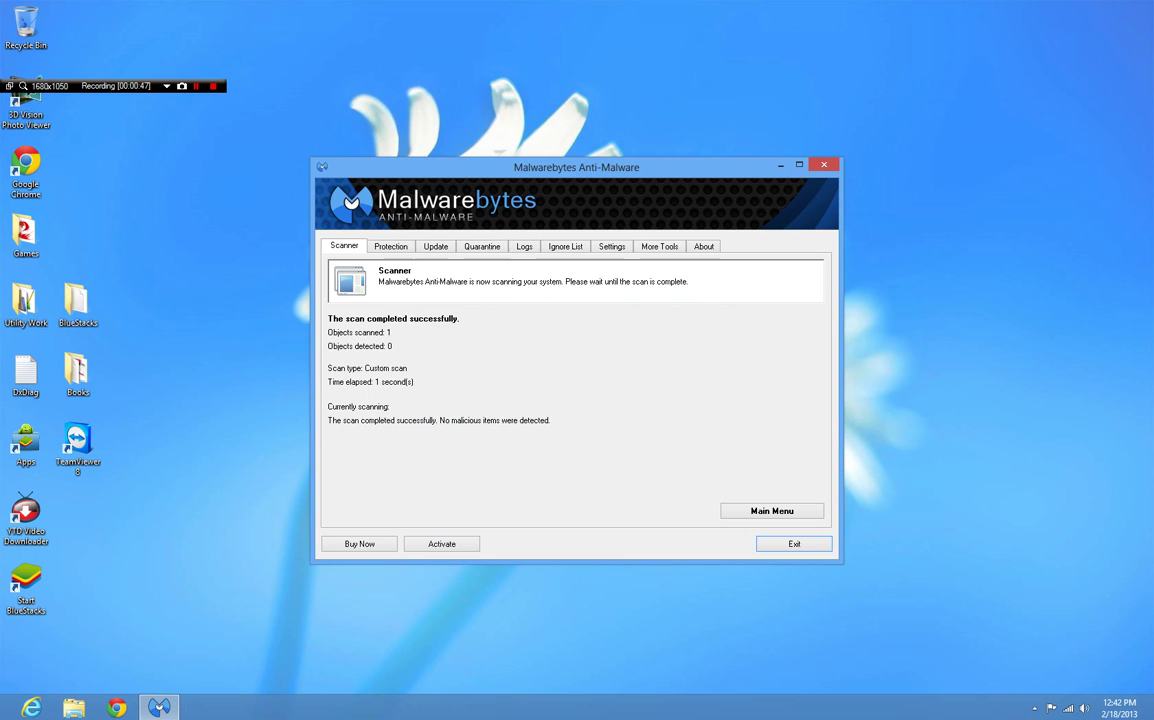
pyautogui.hotkey('alt', 'F4')
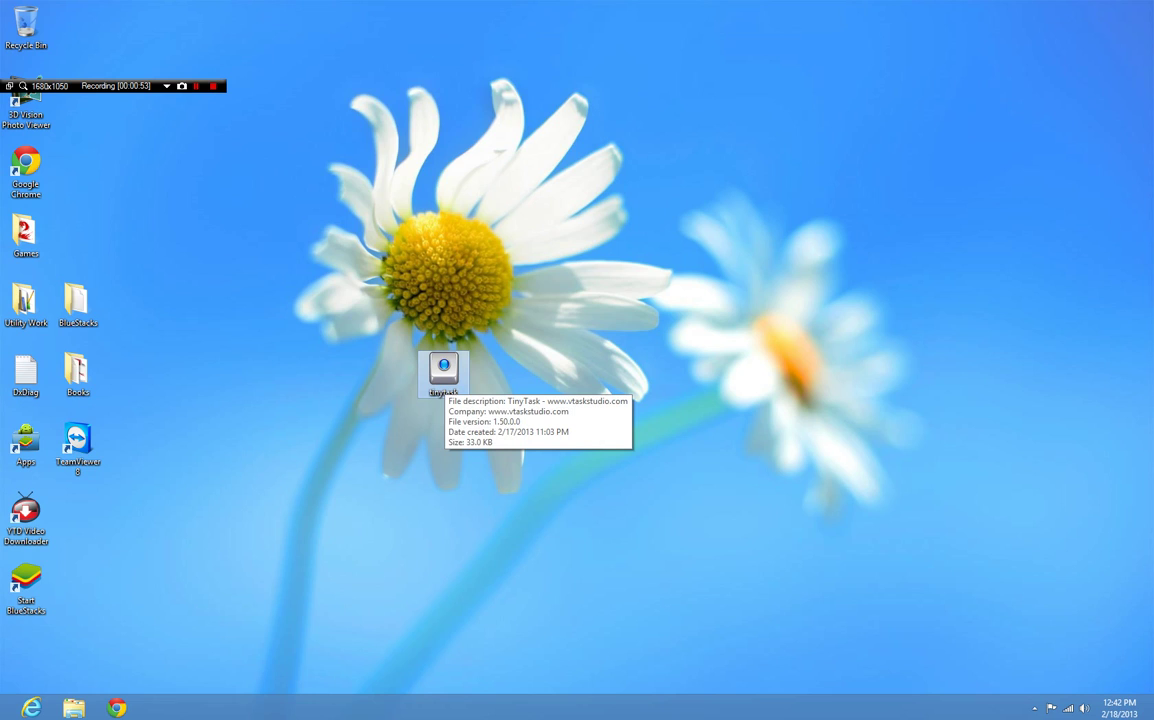
# - Launch TinyTask, place its window higher on the desktop and try to play back a recording
pyautogui.doubleClick(443, 370)
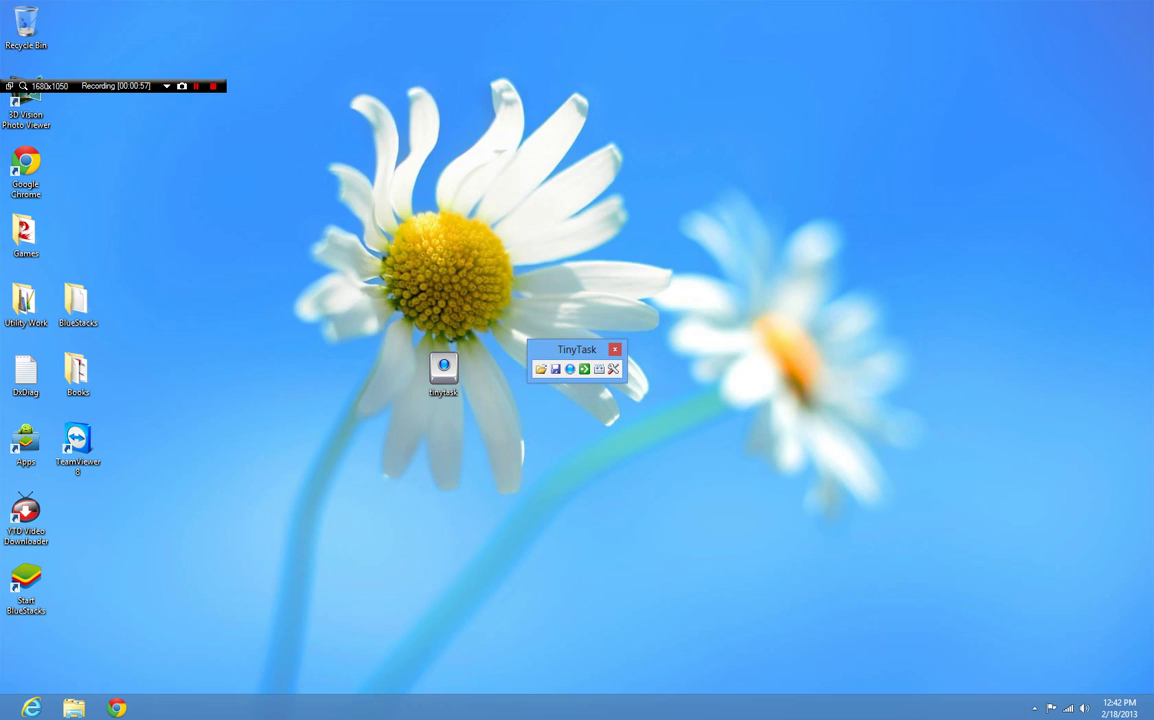
pyautogui.moveTo(570, 349); pyautogui.dragTo(617, 221)
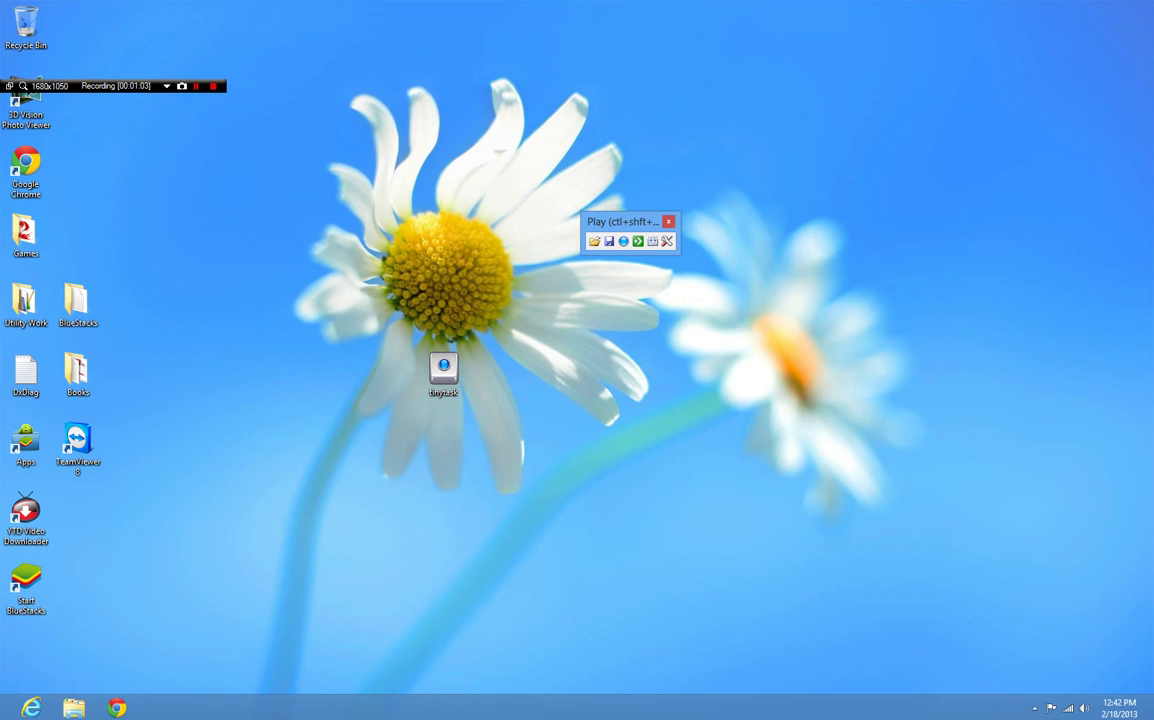
pyautogui.click(637, 241)
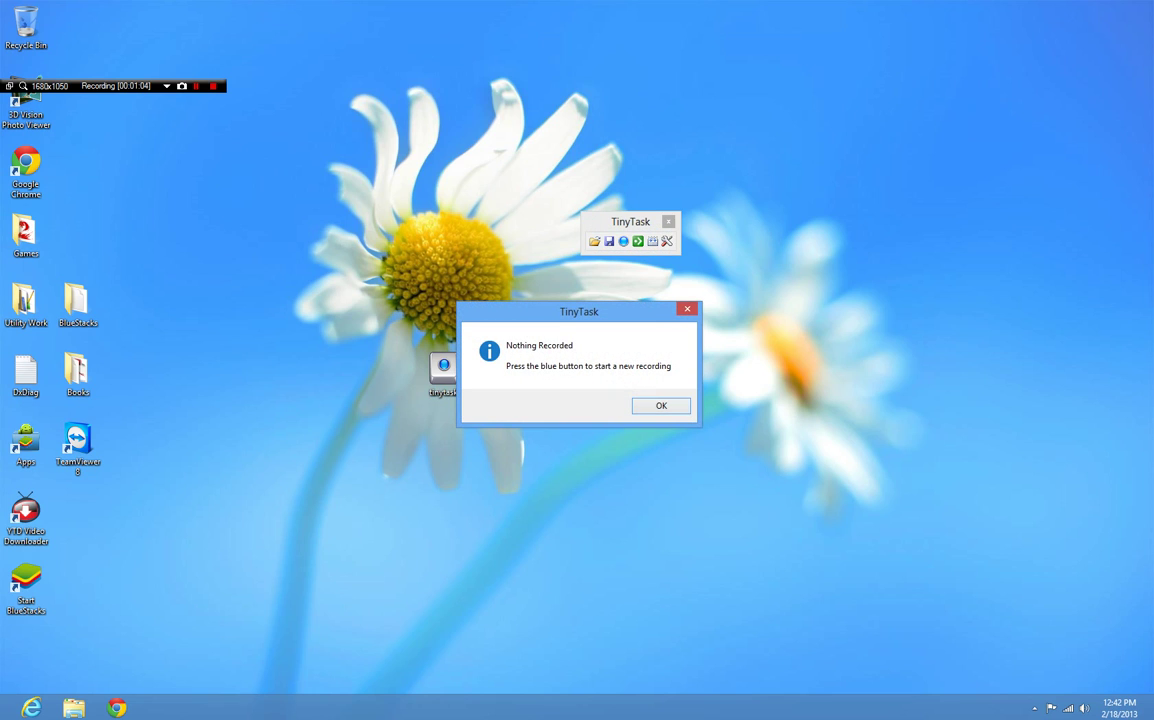
pyautogui.click(660, 405)
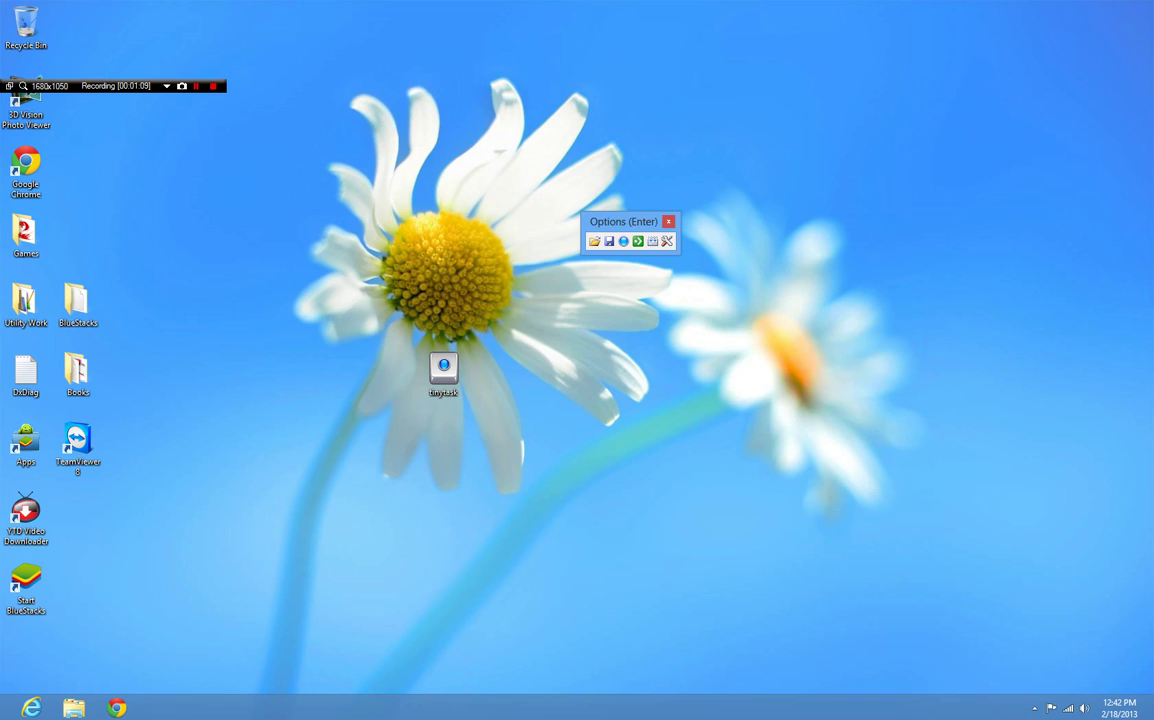
# - Open TinyTask's playback repeat count setting and accept 1 loop
pyautogui.click(667, 241)
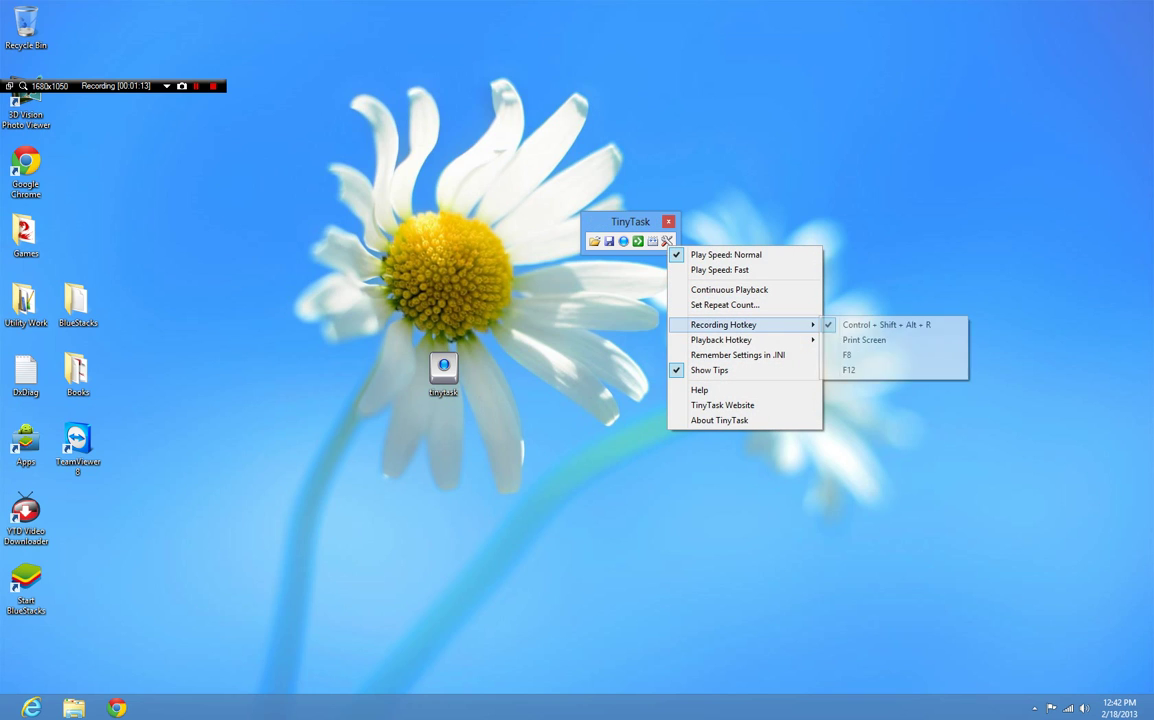
pyautogui.click(724, 304)
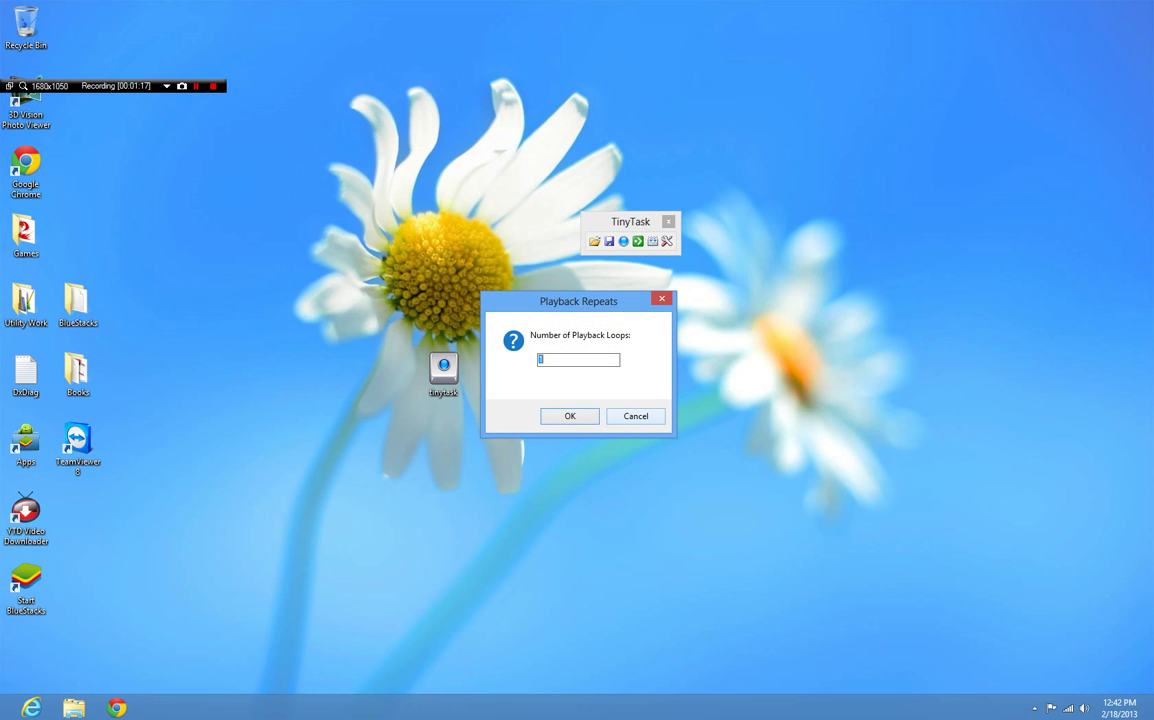
pyautogui.press('Return')
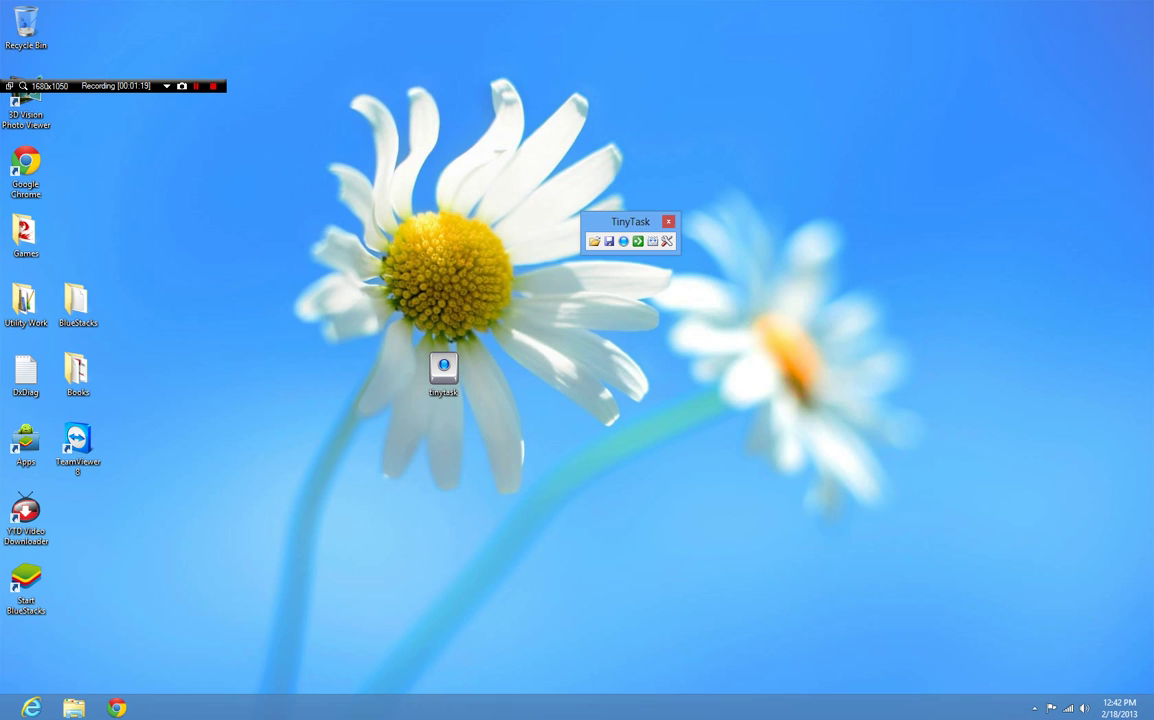
# - Turn on Continuous Playback in TinyTask and switch it off again
pyautogui.click(667, 241)
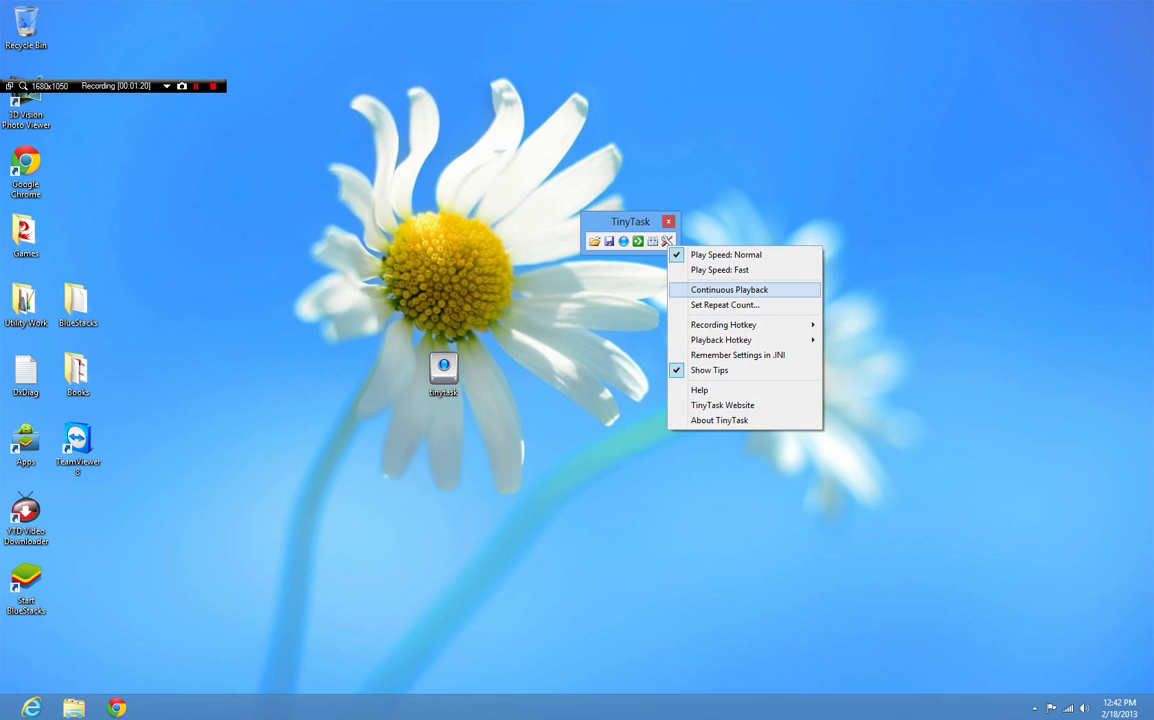
pyautogui.click(729, 289)
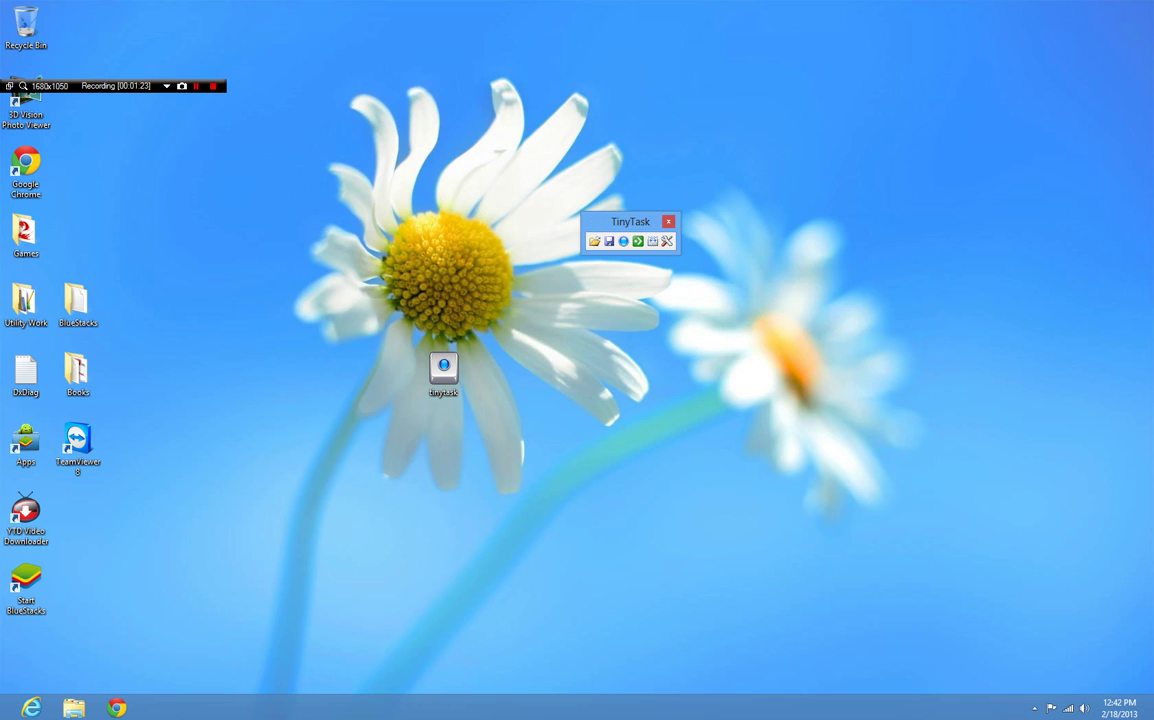
pyautogui.press('Return')
pyautogui.press('Down')
pyautogui.press('Down')
pyautogui.press('Return')
# - Set TinyTask's number of playback loops to 3
pyautogui.click(666, 242)
pyautogui.moveTo(740, 339)
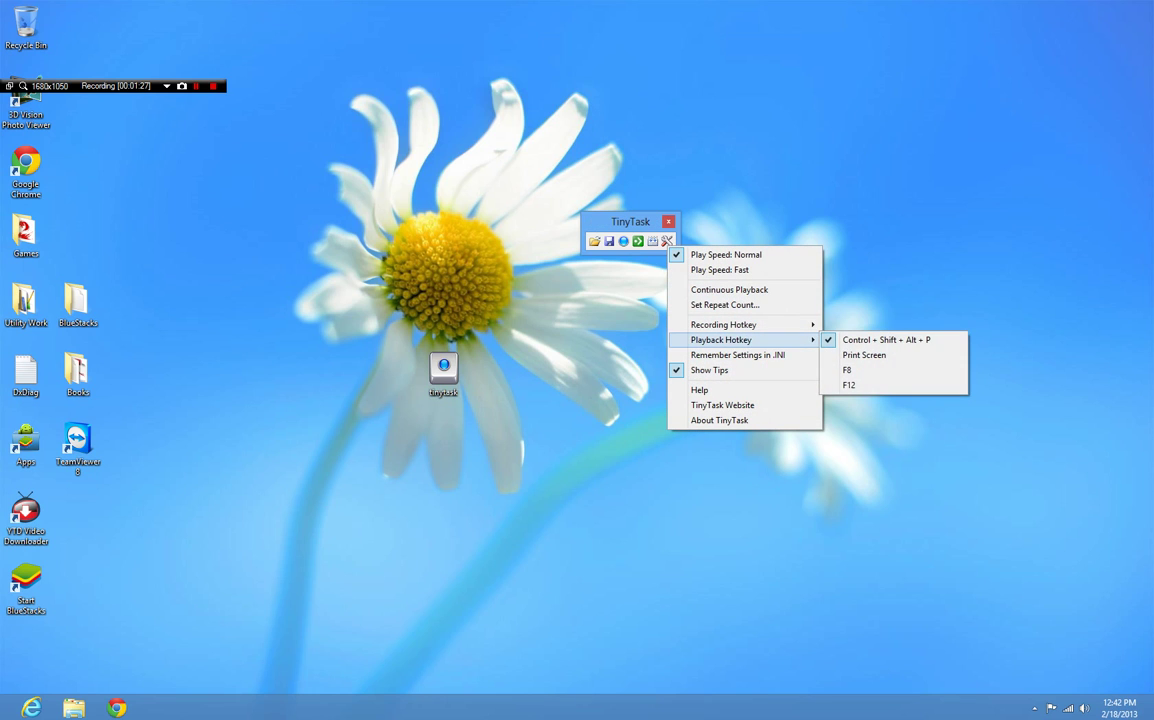
pyautogui.press('Left')
pyautogui.press('Up')
pyautogui.press('Up')
pyautogui.press('Return')
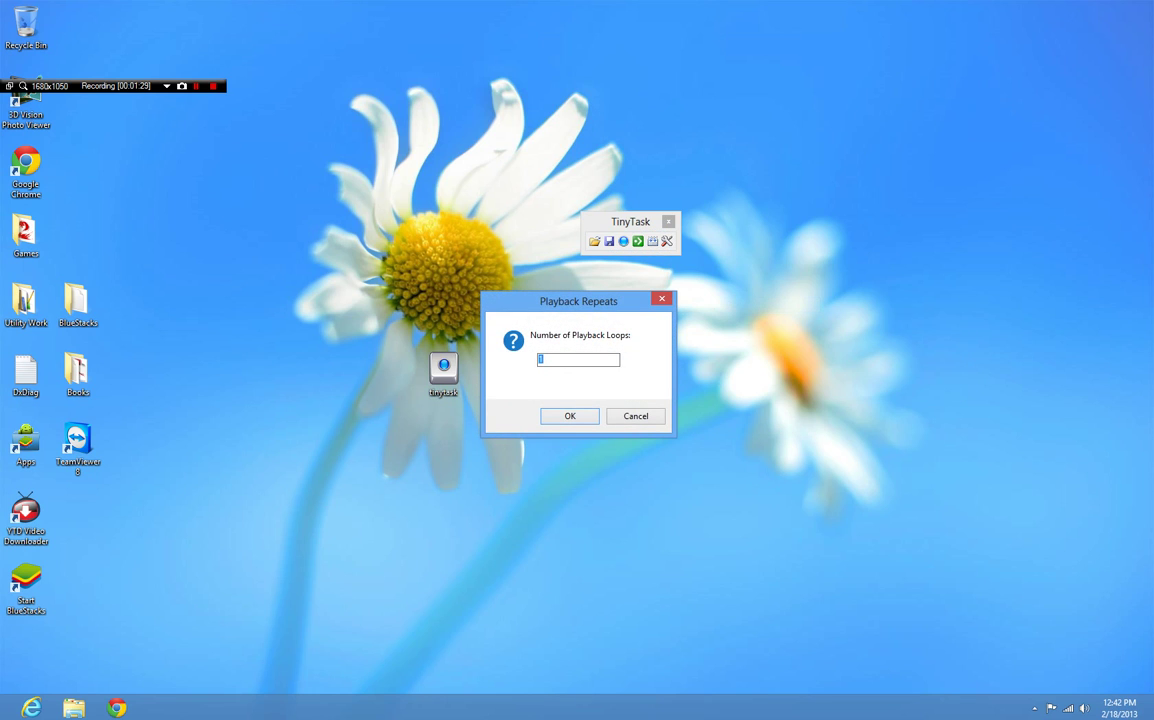
pyautogui.write('3')
pyautogui.press('Return')
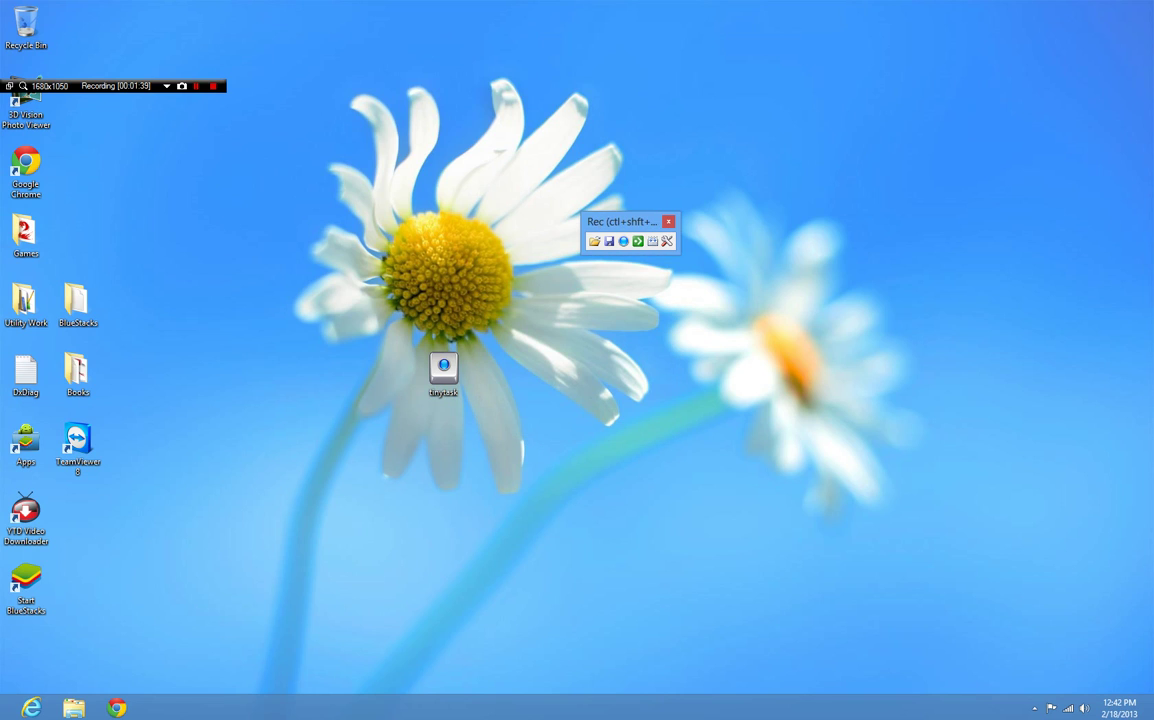
# - Record a short macro of selecting an empty desktop area and opening and dismissing the tinytask file's context menu, and play it back
pyautogui.click(623, 241)
pyautogui.moveTo(534, 409); pyautogui.dragTo(473, 475)
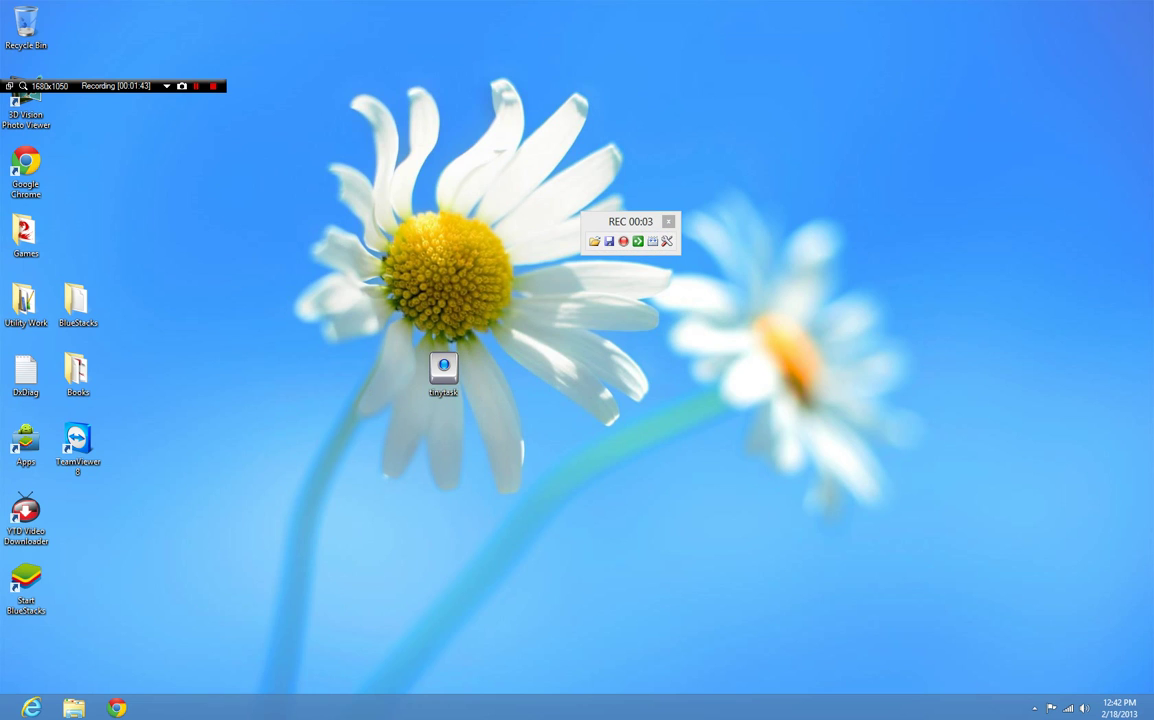
pyautogui.rightClick(436, 356)
pyautogui.press('Escape')
pyautogui.click(623, 241)
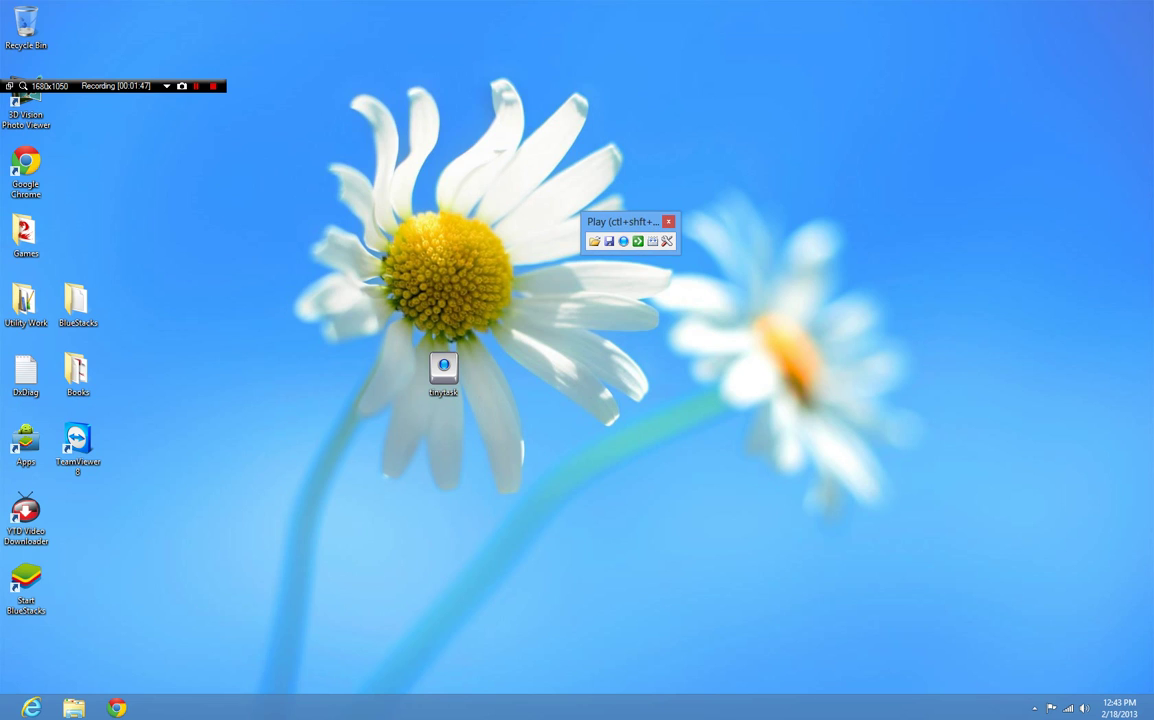
pyautogui.click(637, 241)
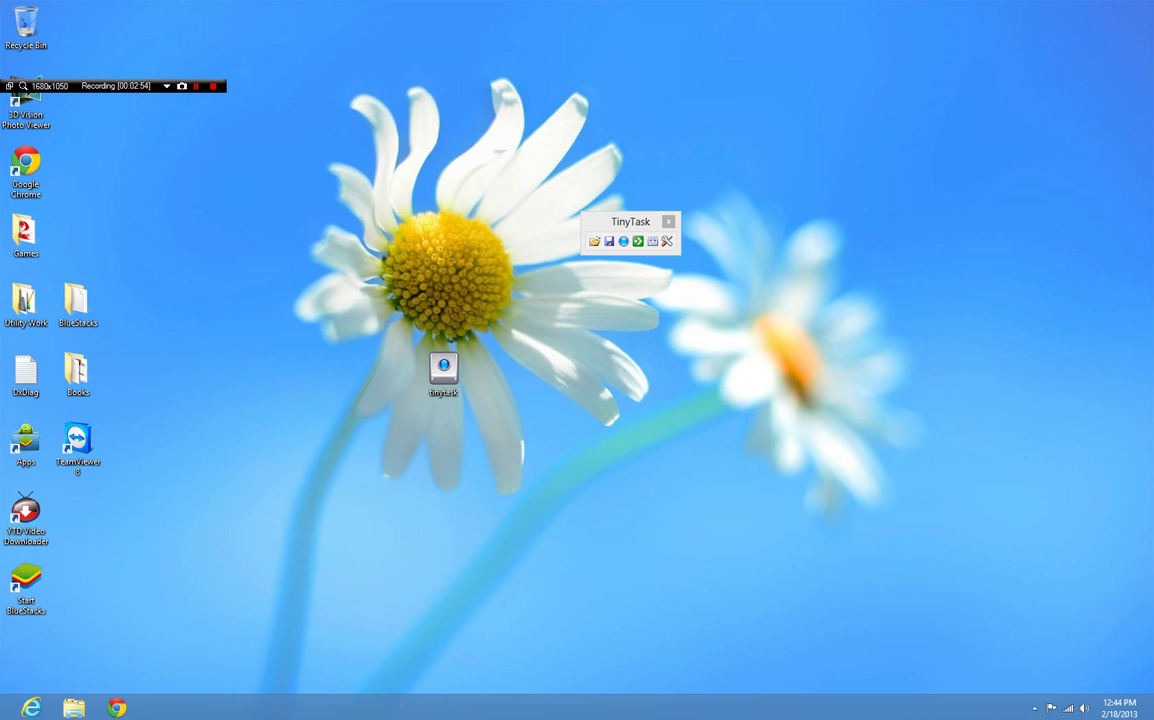
# - Start compiling the recorded macro into a program file (*.exe) and cancel the save
pyautogui.click(652, 241)
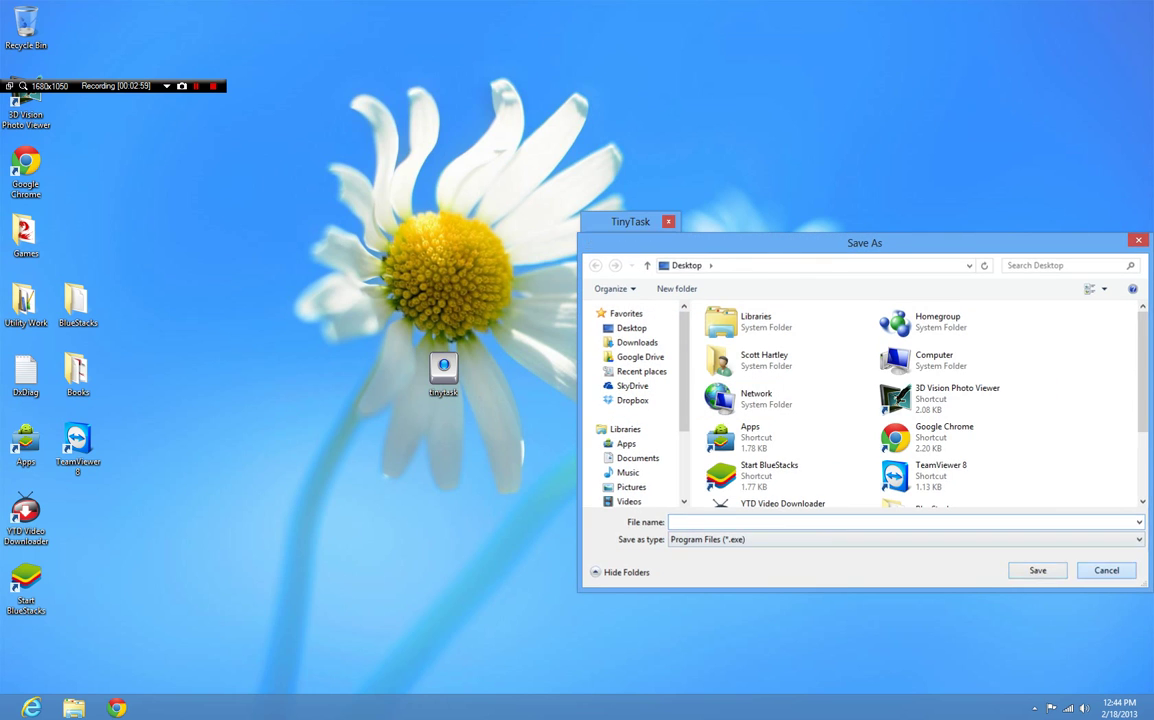
pyautogui.press('Escape')
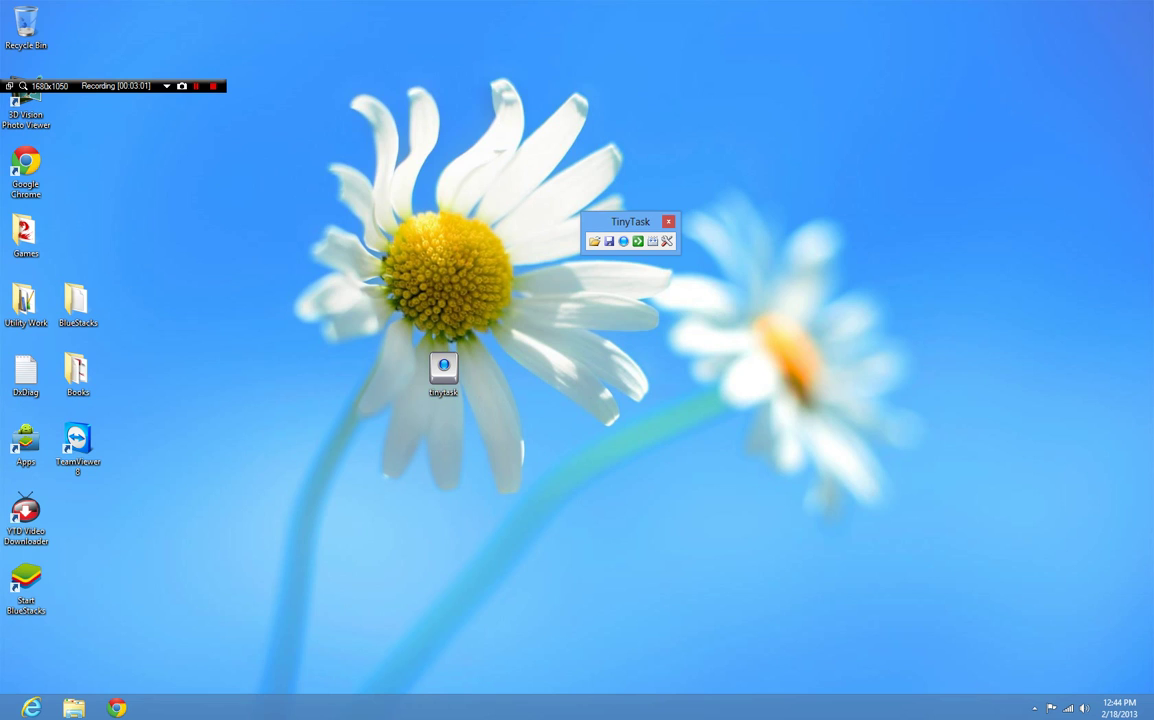